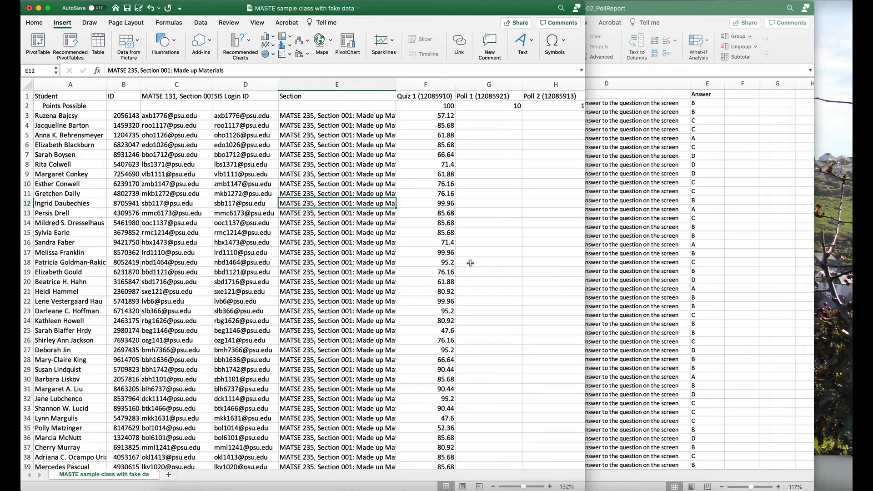
- Review the student lists in the poll report and the class gradebook from beginning to end
click(659, 300)
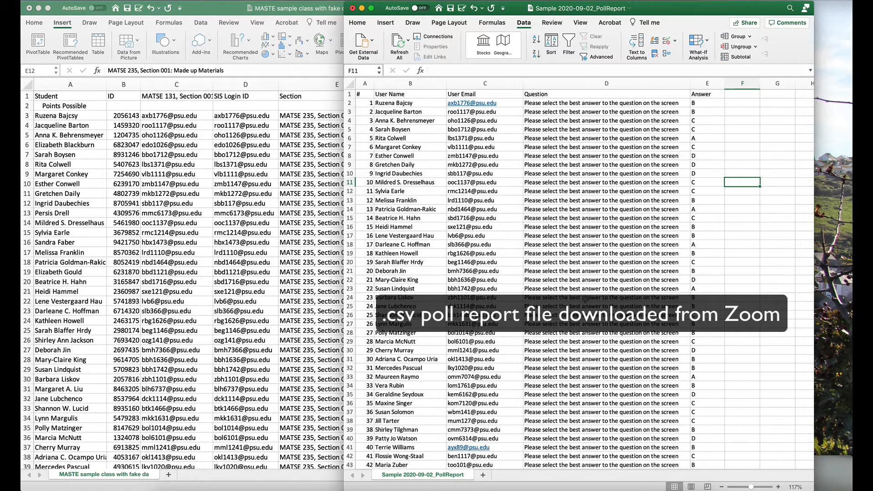
scroll(661, 304, down, 5)
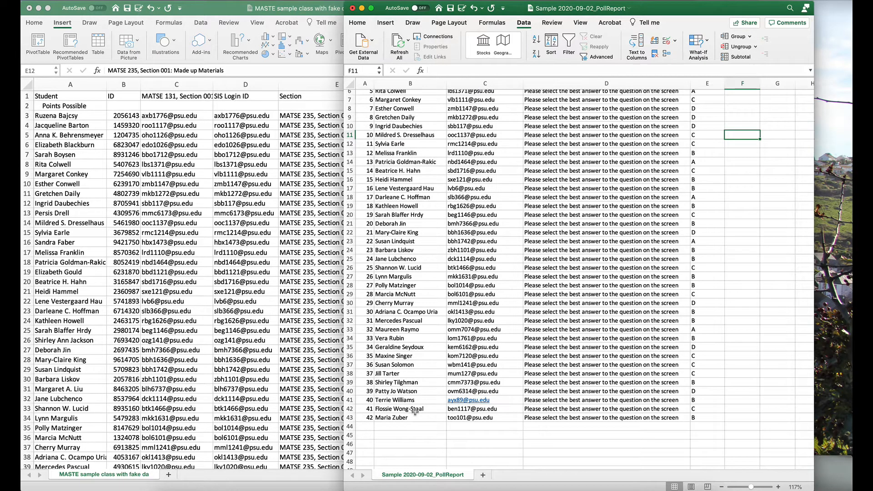
click(179, 402)
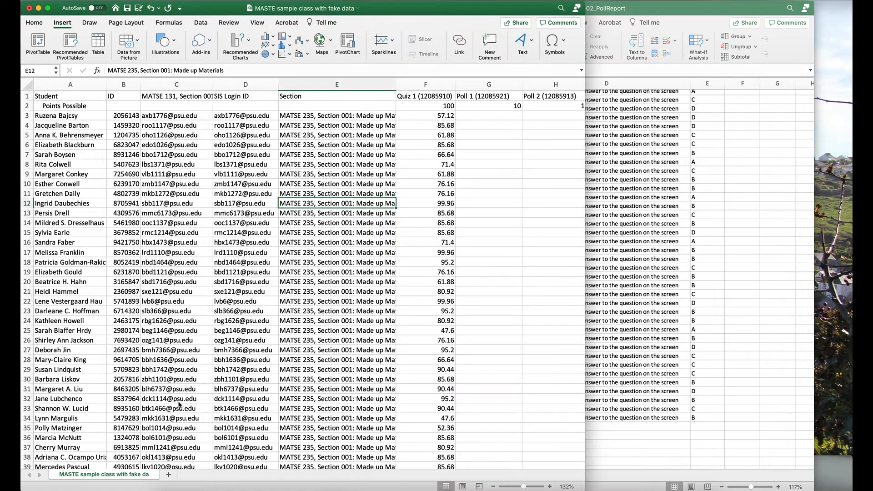
scroll(180, 402, down, 5)
scroll(183, 379, down, 8)
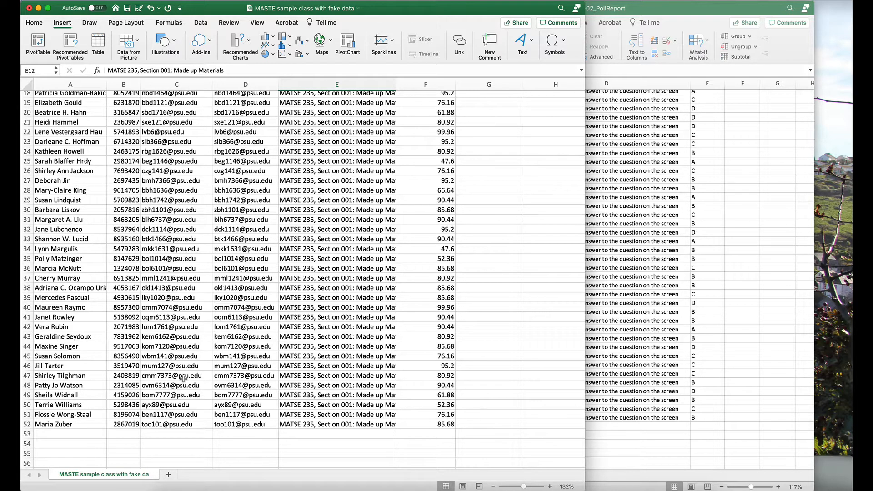
scroll(183, 378, up, 12)
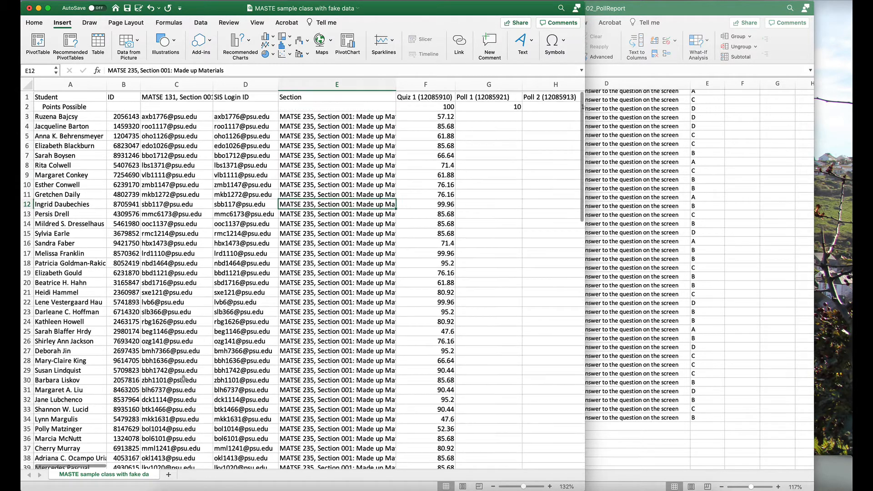
- In the poll report, enter 10 participation points in F2 and fill the value down to F43
click(647, 334)
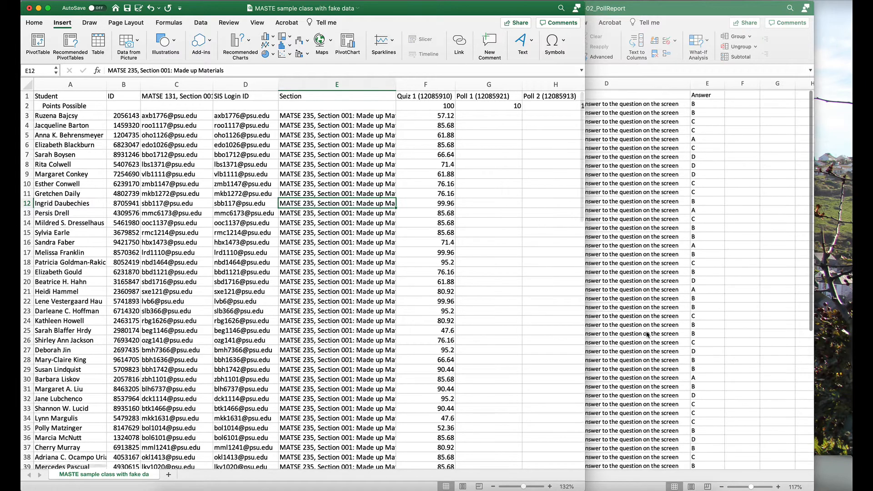
scroll(740, 134, up, 3)
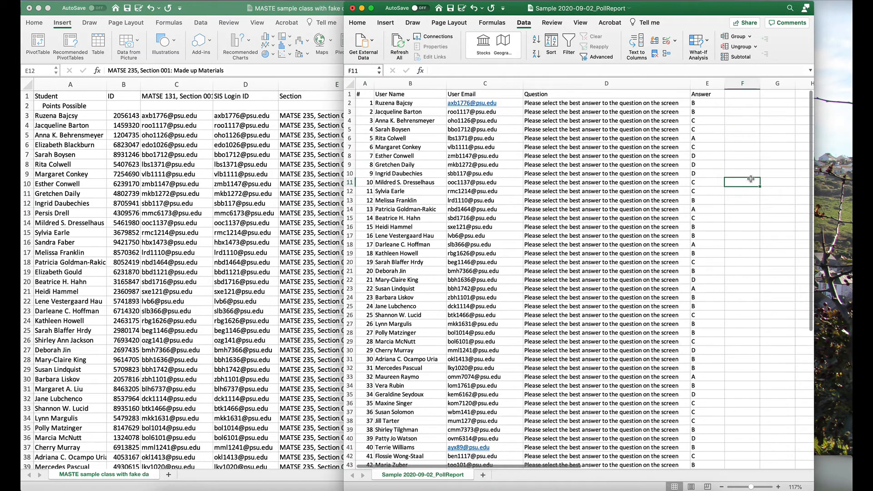
click(737, 103)
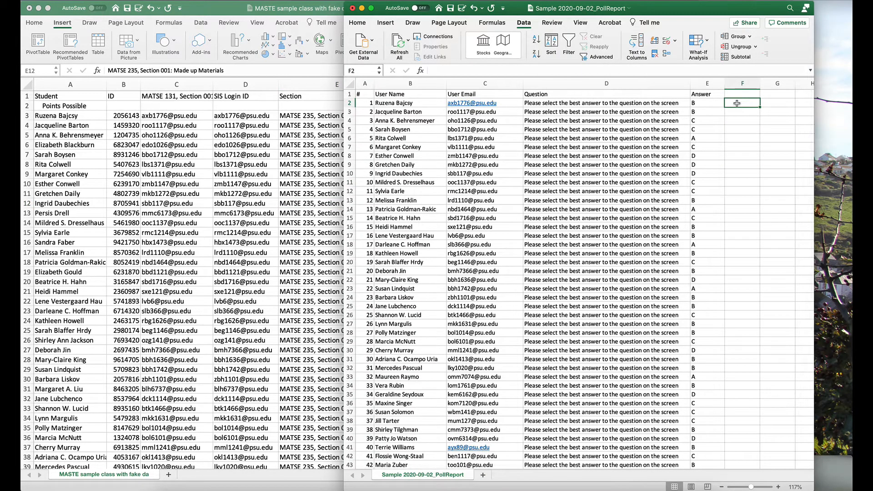
text(10)
key(Return)
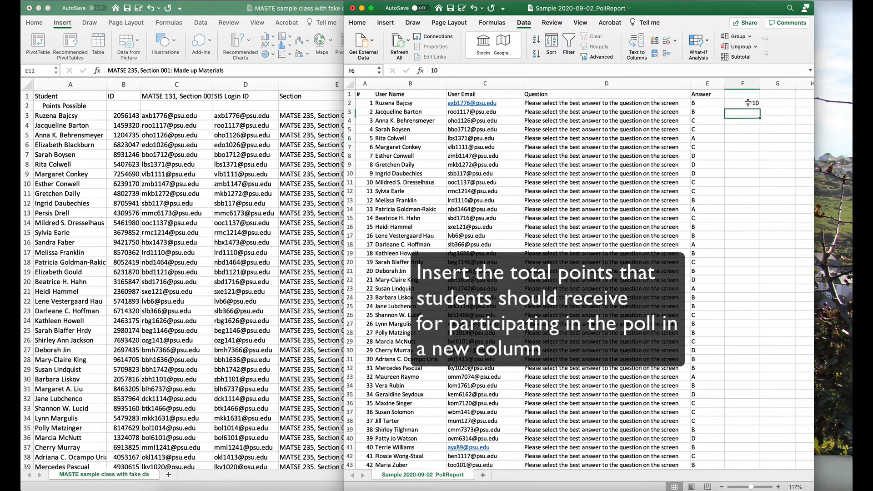
click(747, 103)
drag(760, 107, 745, 434)
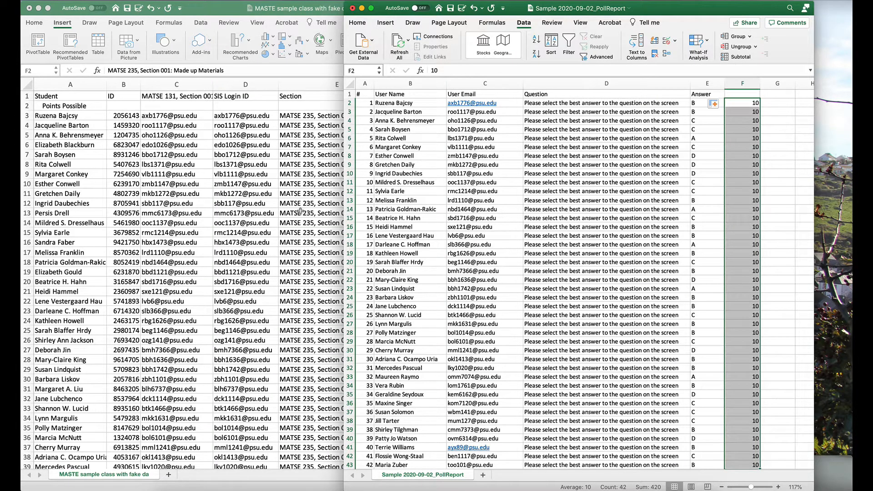
- In the gradebook's Poll 1 cell G3, begin an INDEX formula with the poll report's points range $F$2:$F$43 as the array
click(300, 211)
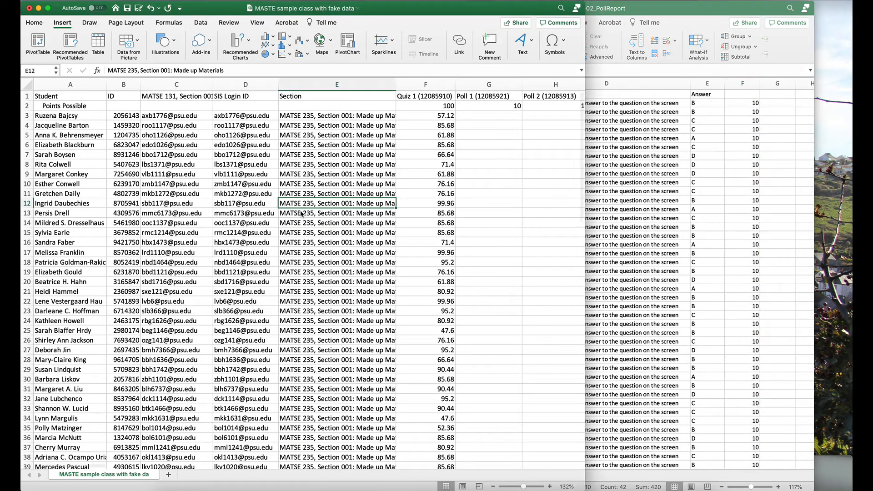
click(503, 115)
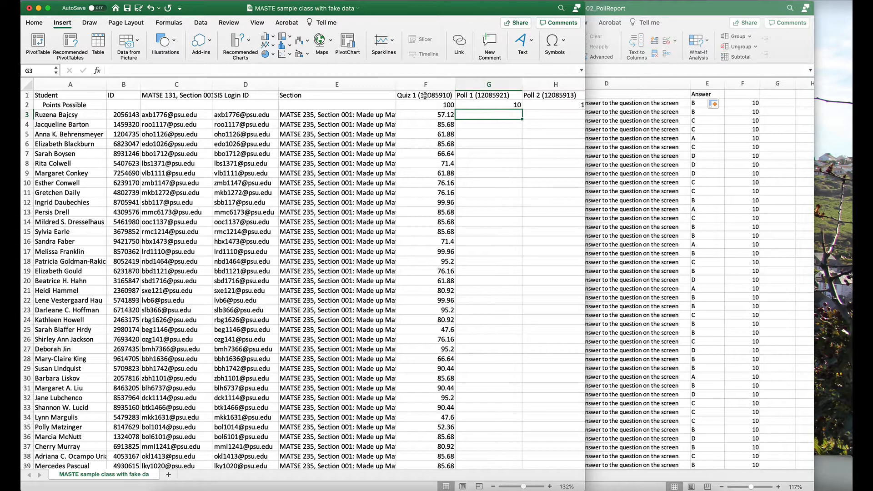
click(204, 70)
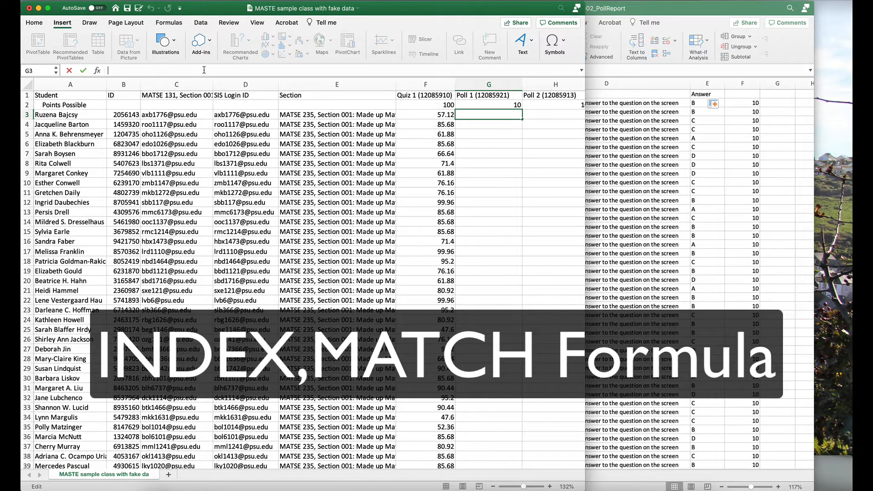
text(=)
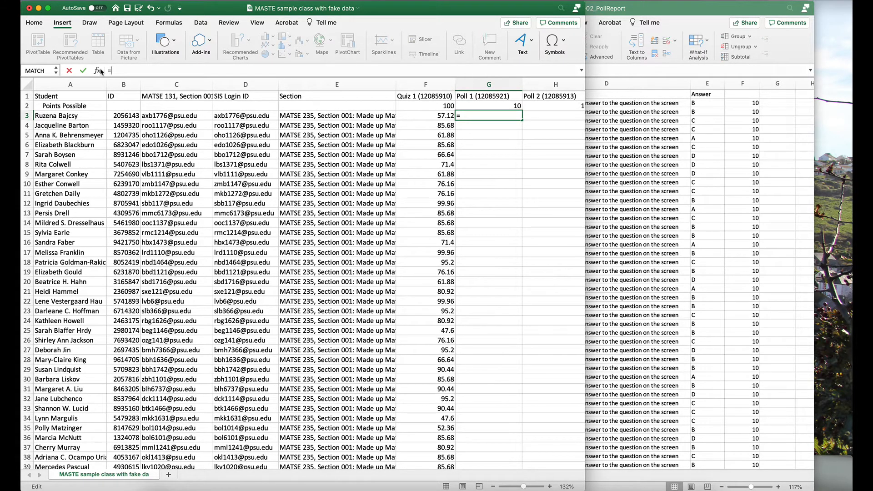
text(INDEX()
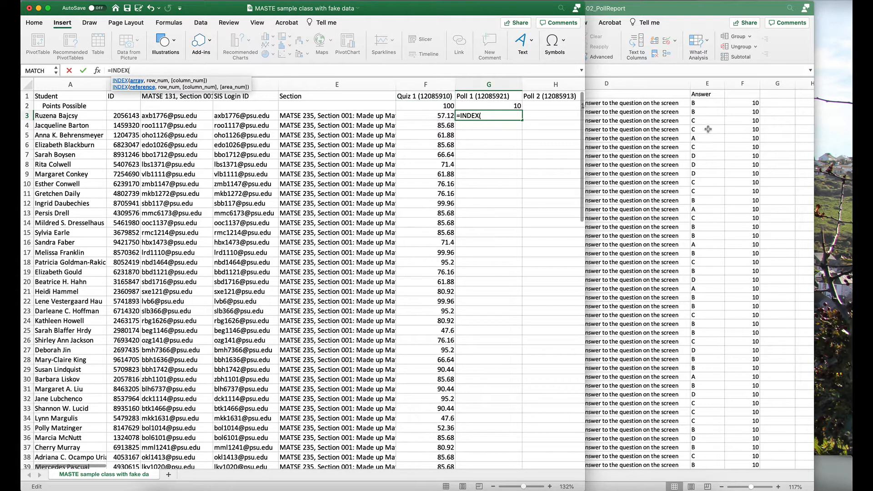
scroll(767, 127, right, 1)
click(747, 105)
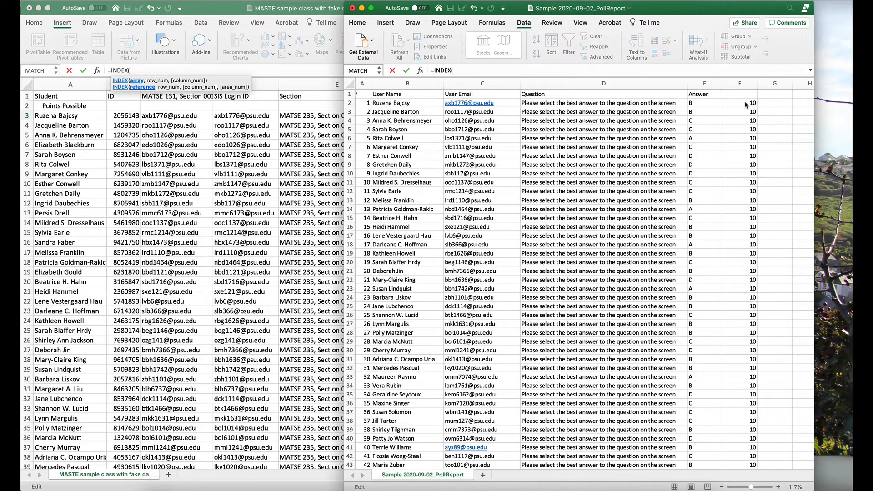
drag(743, 104, 738, 428)
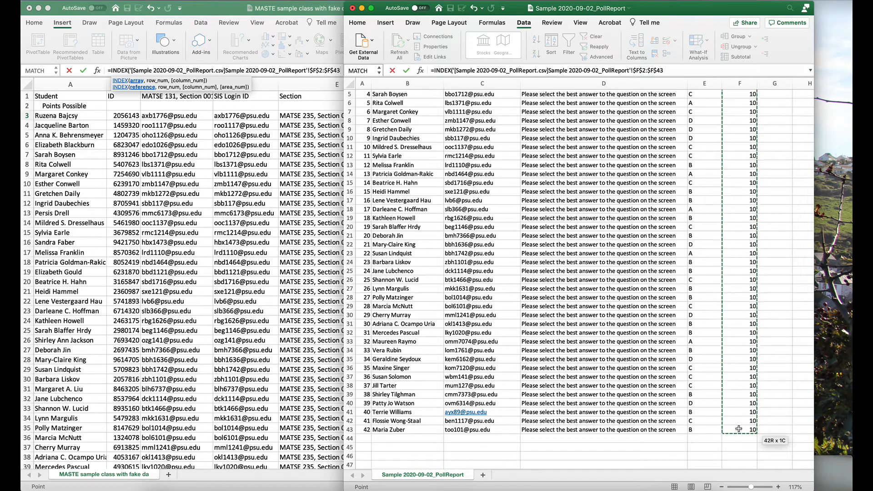
text(,)
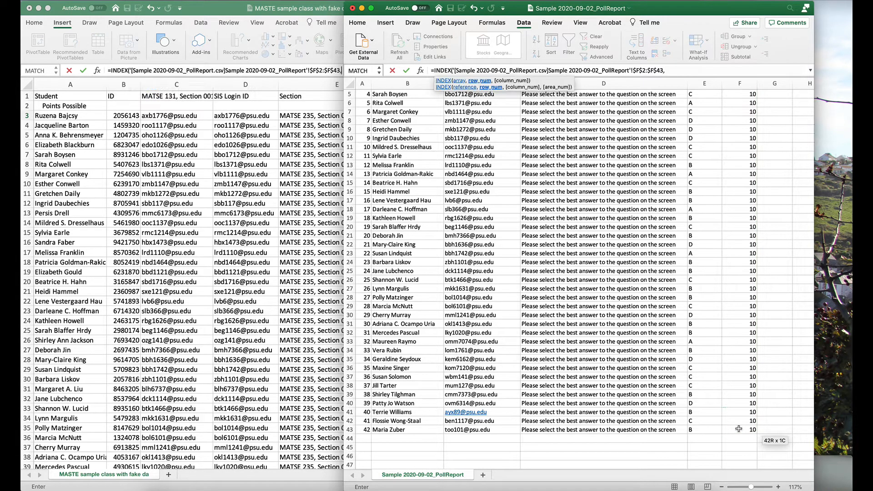
text(MATCH)
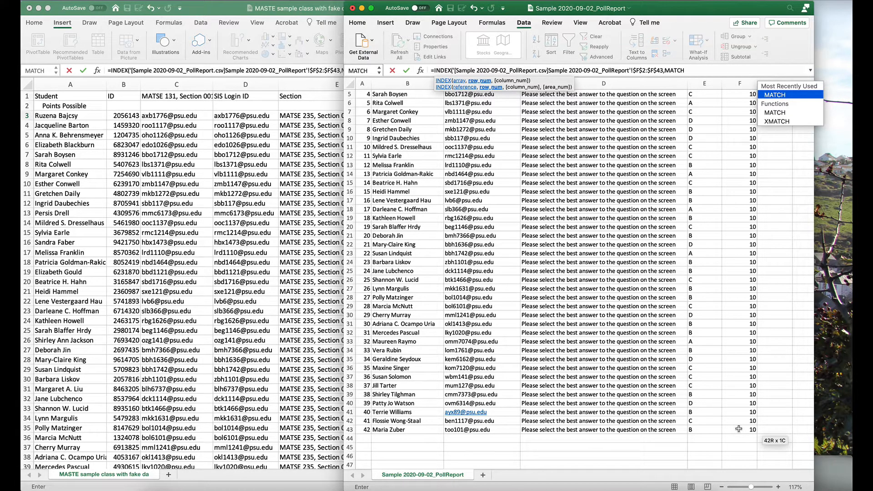
- Add a nested MATCH function as the row number, with the gradebook's cell C3 as the lookup value
text(()
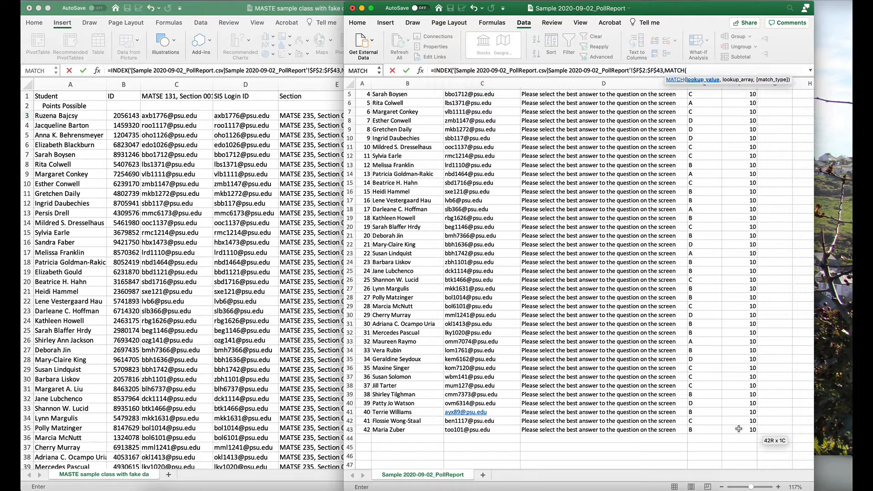
click(163, 115)
click(163, 115)
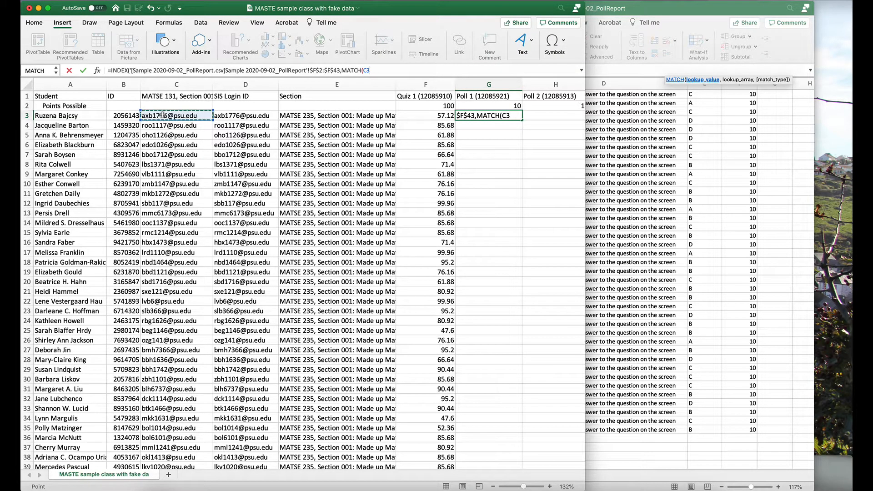
text(,)
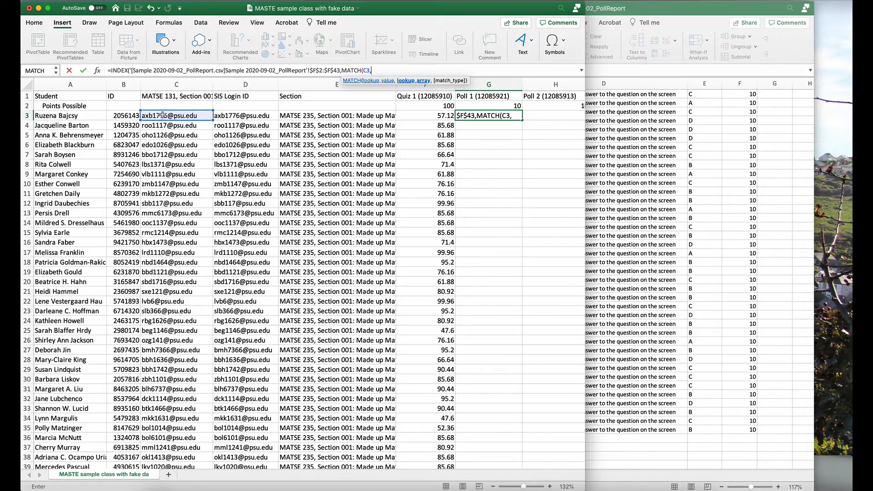
- Complete MATCH with the poll report's User Email range $C$2:$C$43 and exact match 0, and enter the finished formula
click(618, 139)
scroll(485, 94, up, 4)
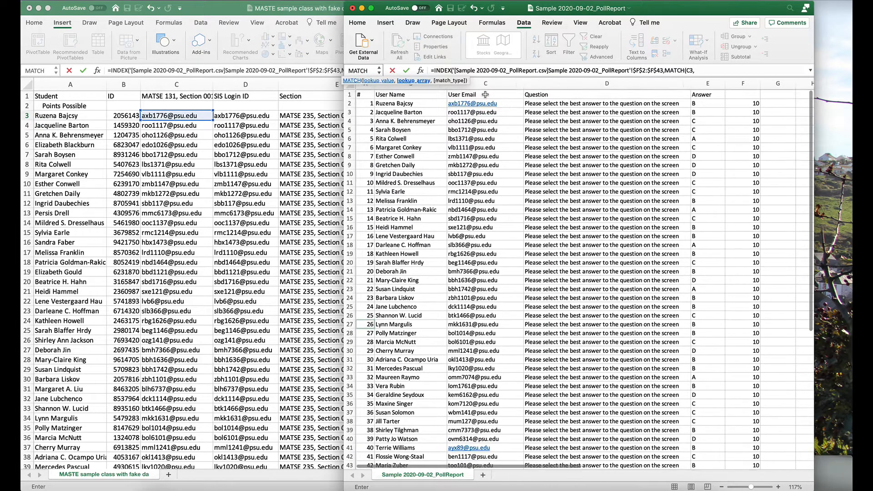
drag(483, 102, 497, 429)
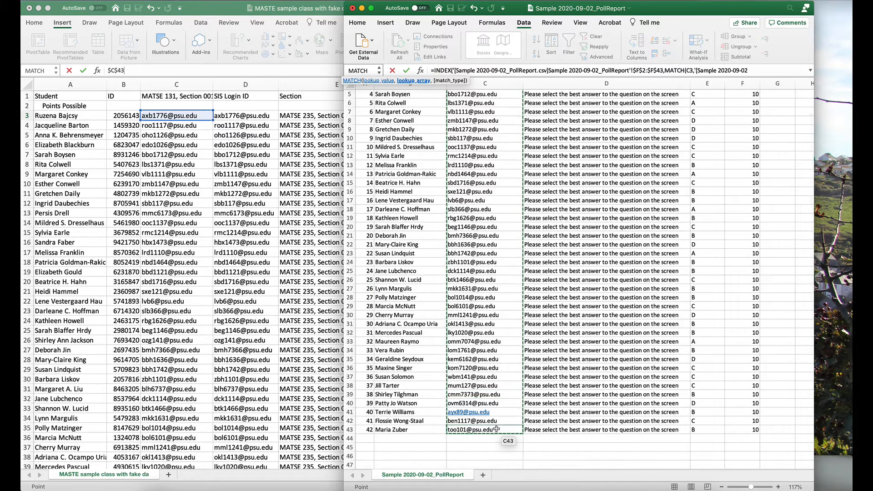
text(,)
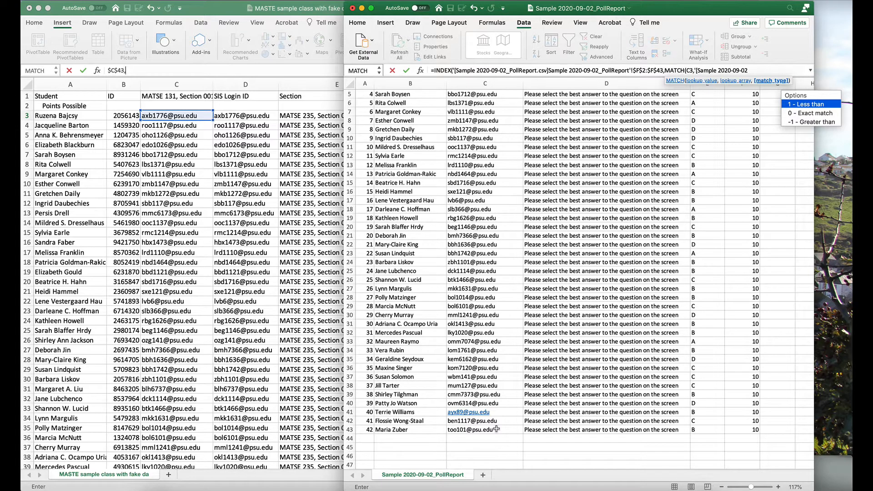
double_click(809, 116)
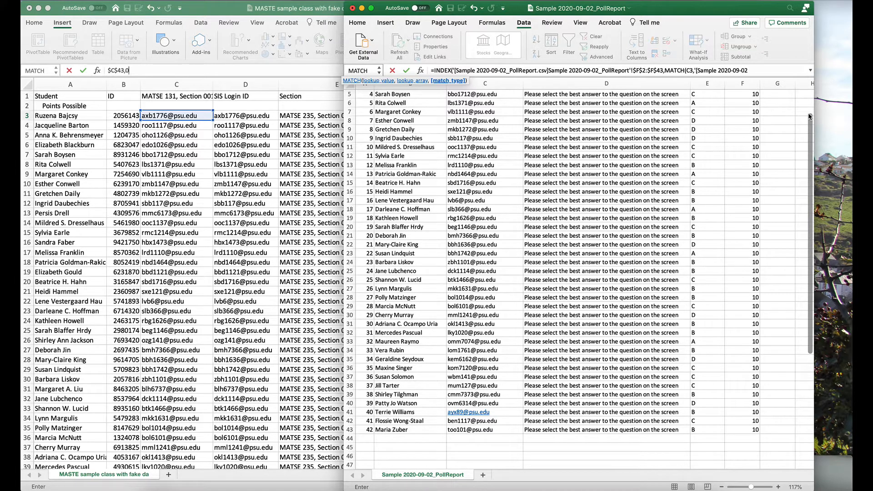
text())
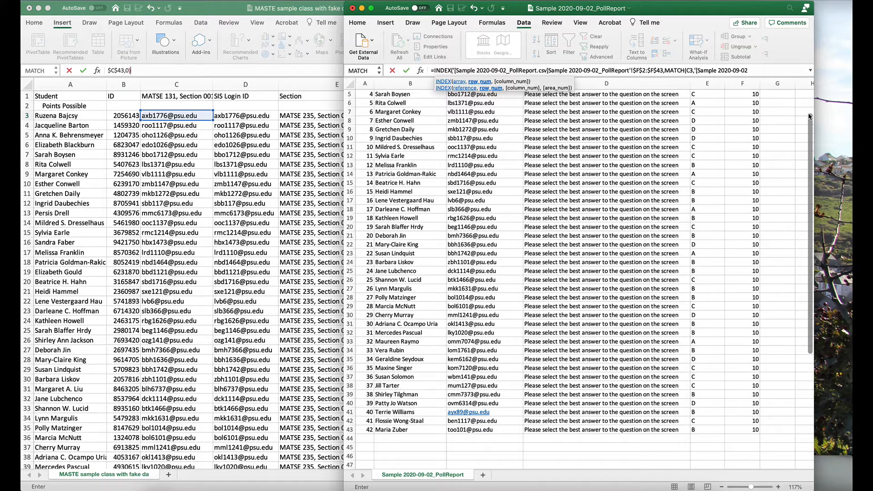
text())
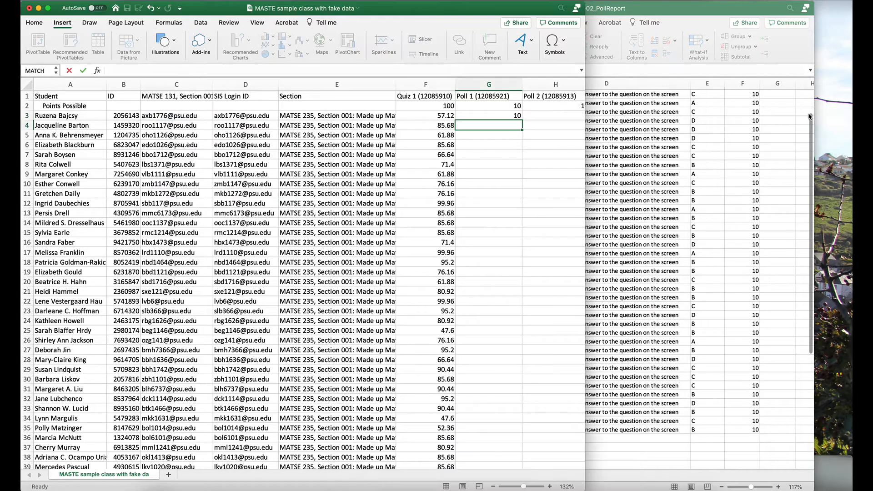
key(Return)
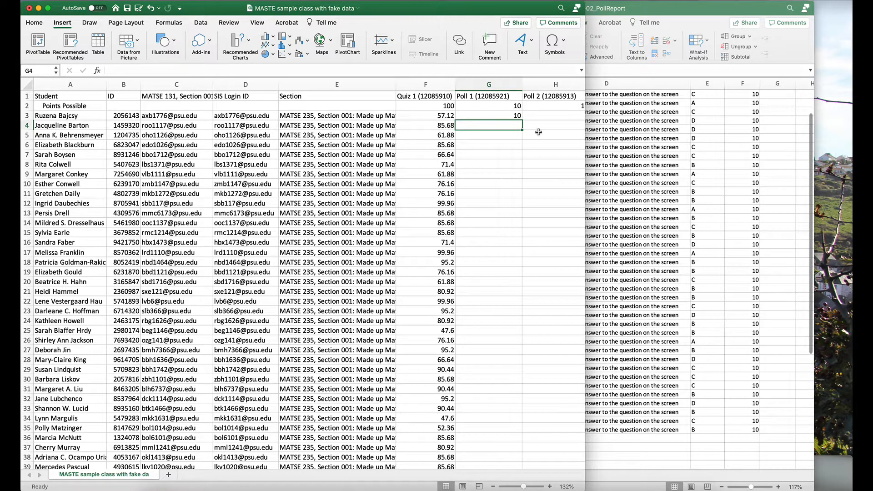
- Fill the INDEX/MATCH formula from G3 down the Poll 1 column to G52
click(515, 117)
drag(521, 119, 510, 393)
mouse_move(507, 449)
mouse_down()
mouse_move(510, 477)
mouse_move(507, 448)
mouse_up()
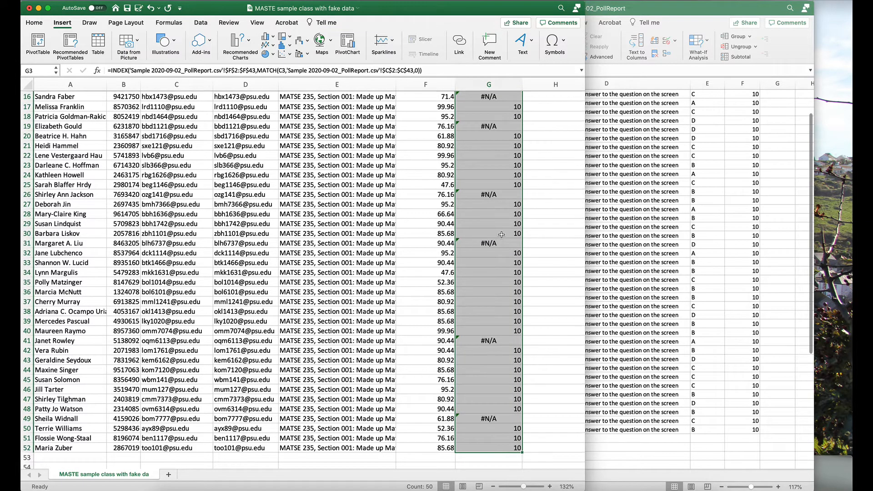
scroll(471, 138, up, 5)
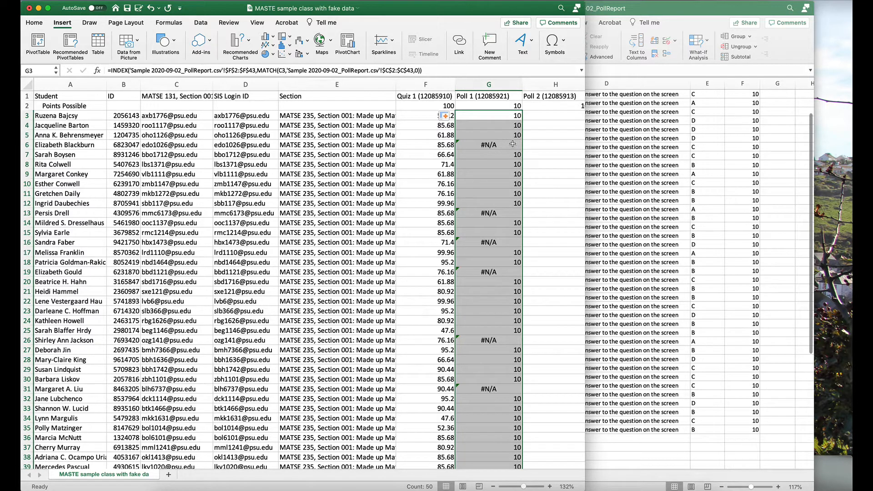
- Wrap the INDEX/MATCH formula in G3 in IFERROR with 0 as the value if error
click(504, 118)
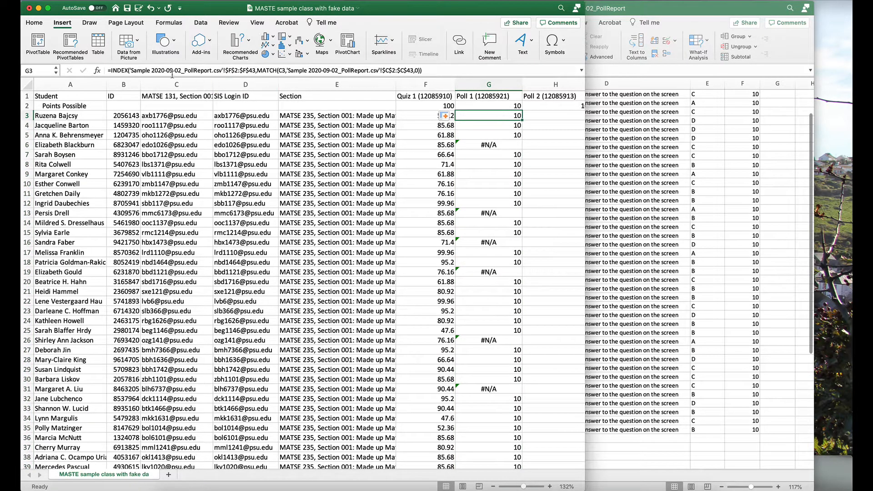
click(111, 72)
text(IFERROR)
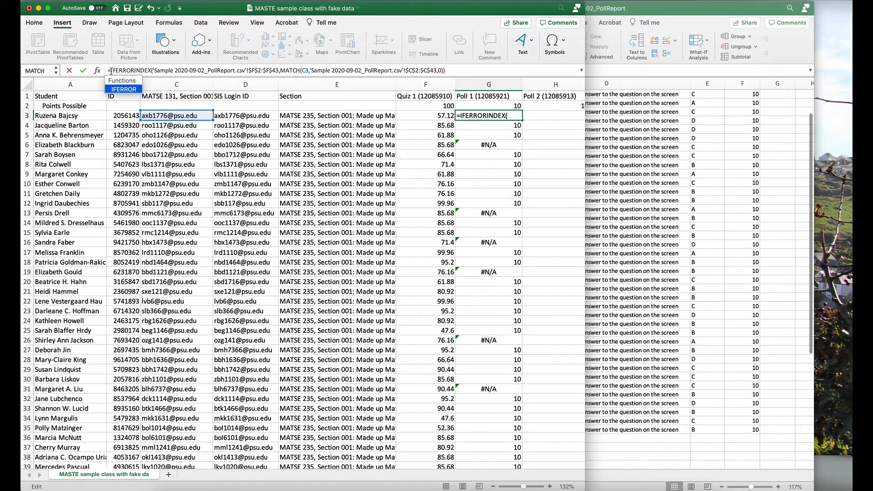
text(()
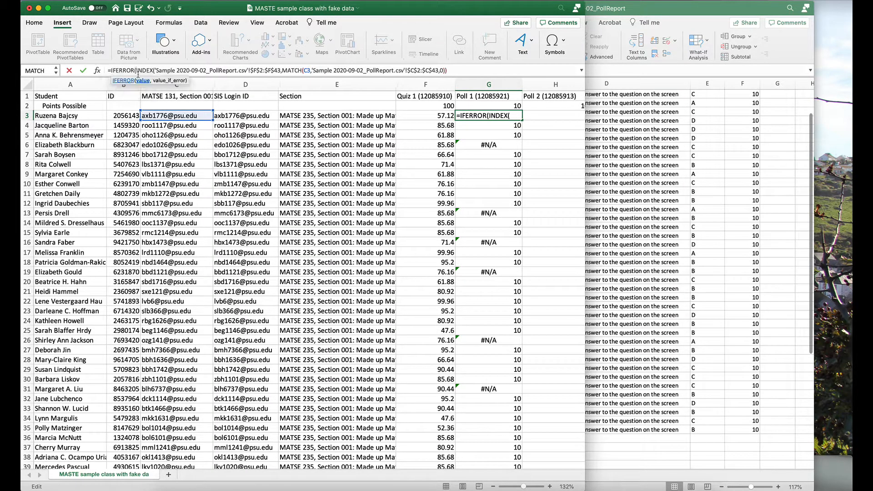
click(446, 71)
text())
text(,)
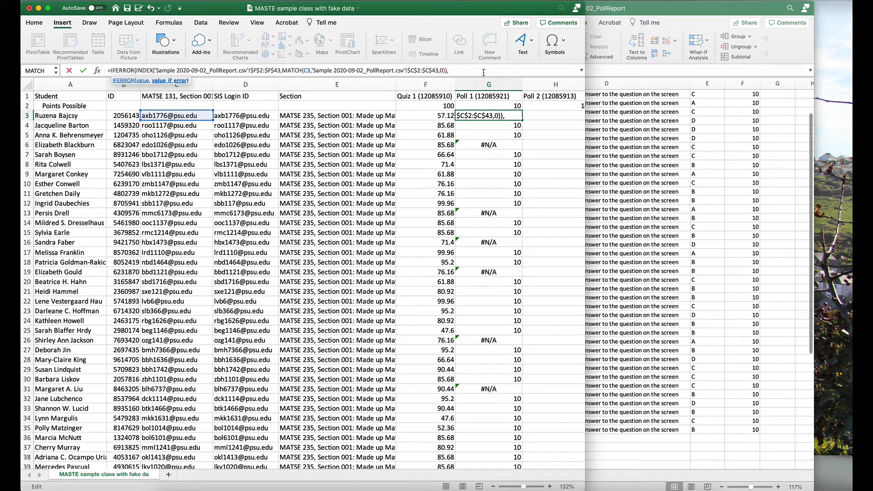
text(0))
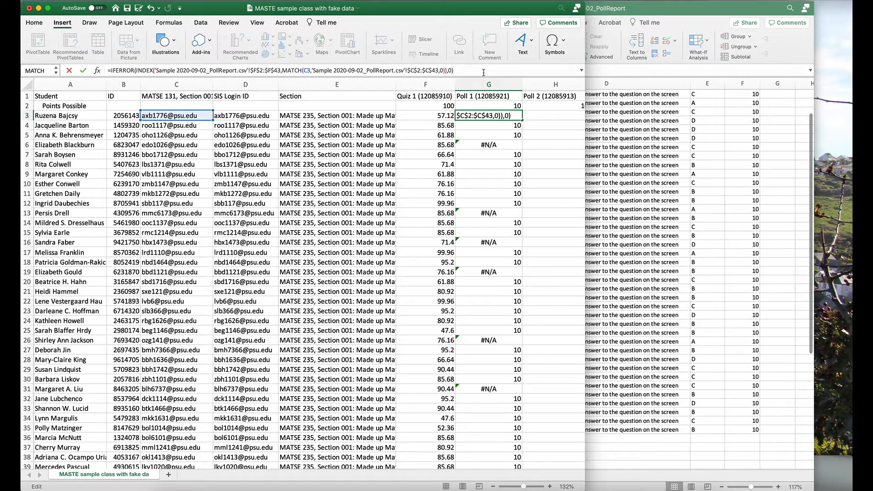
key(Return)
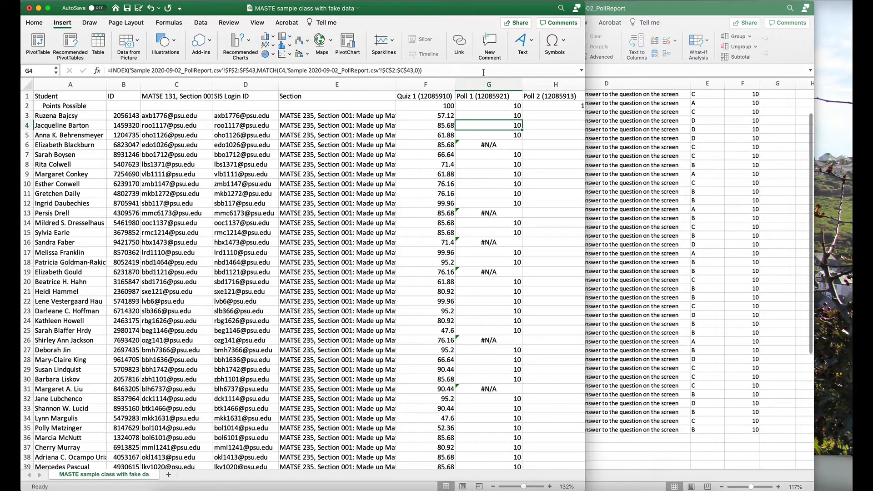
- Fill the IFERROR formula from G3 down the Poll 1 column to G52 and deselect the range
click(498, 116)
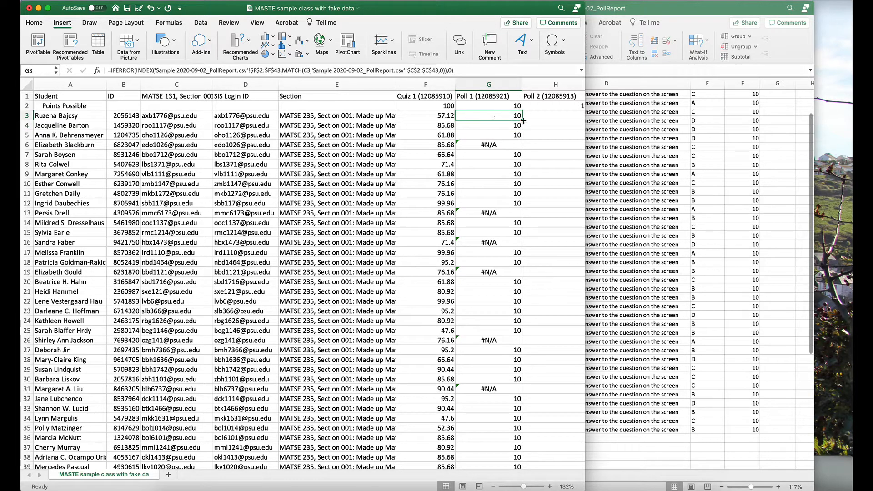
drag(522, 119, 520, 412)
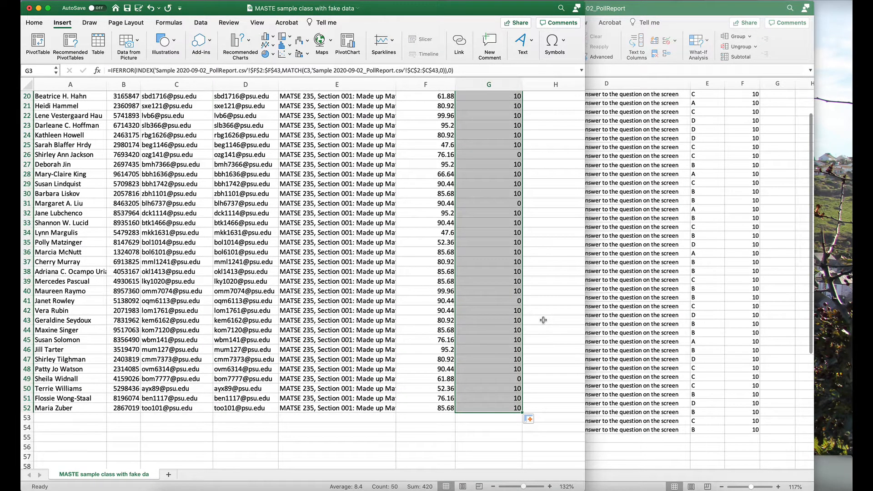
click(543, 320)
scroll(543, 320, up, 10)
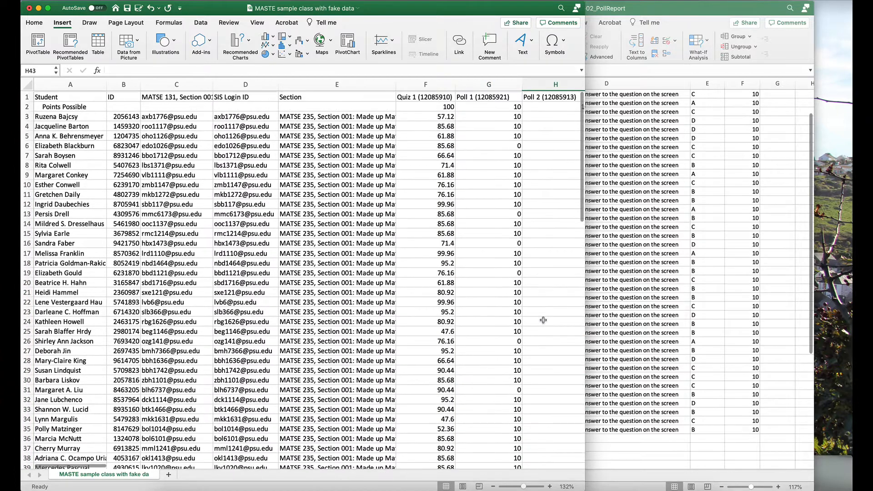